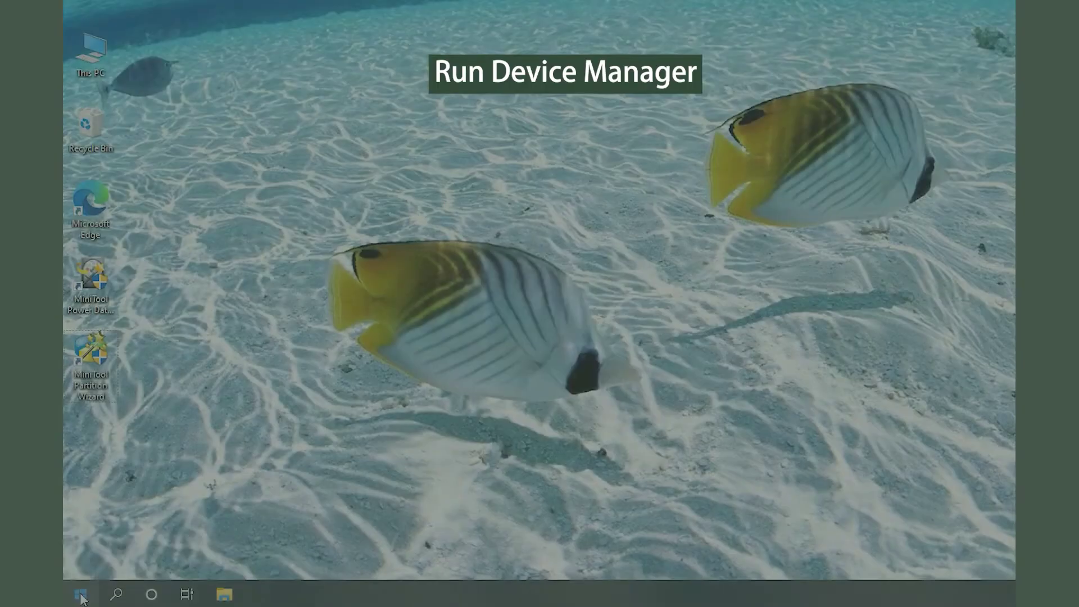
# Update the VMware SVGA 3D display driver in Device Manager; the best driver is already installed
pyautogui.rightClick(82, 596)
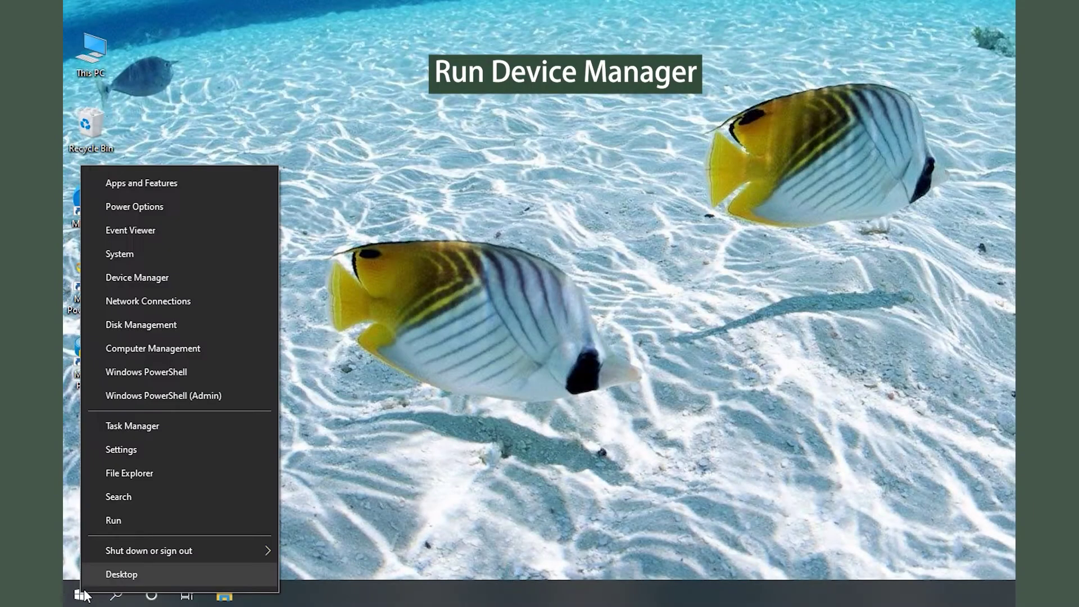
pyautogui.click(196, 282)
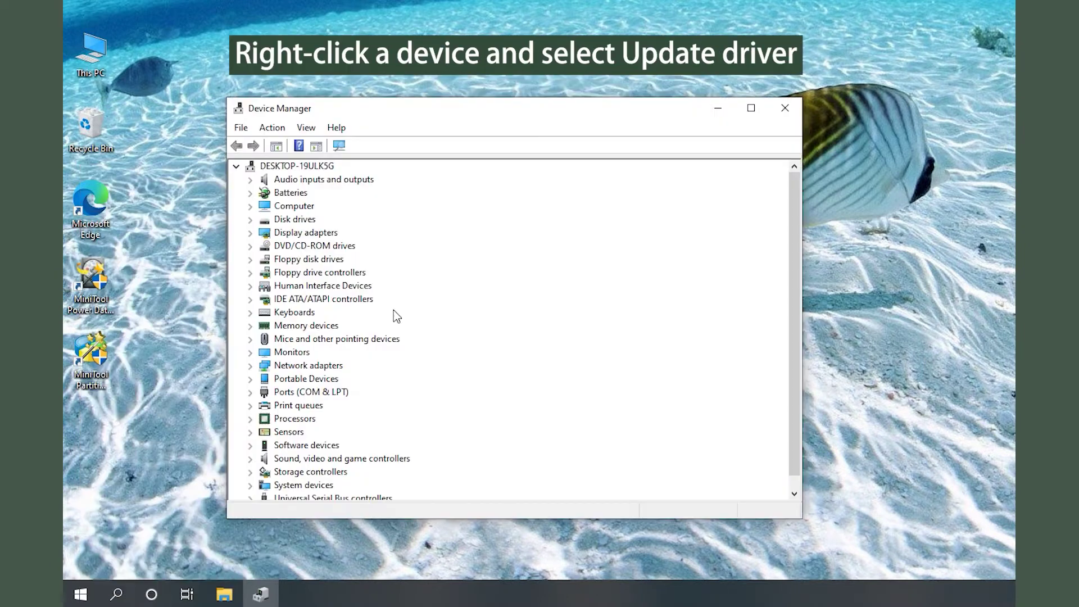
pyautogui.doubleClick(325, 232)
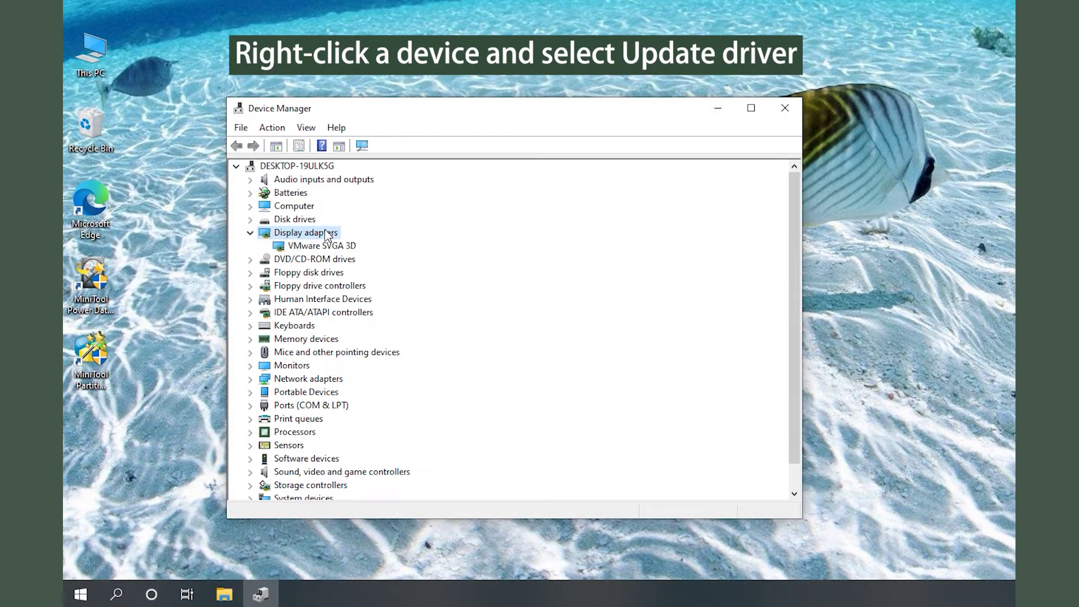
pyautogui.rightClick(356, 248)
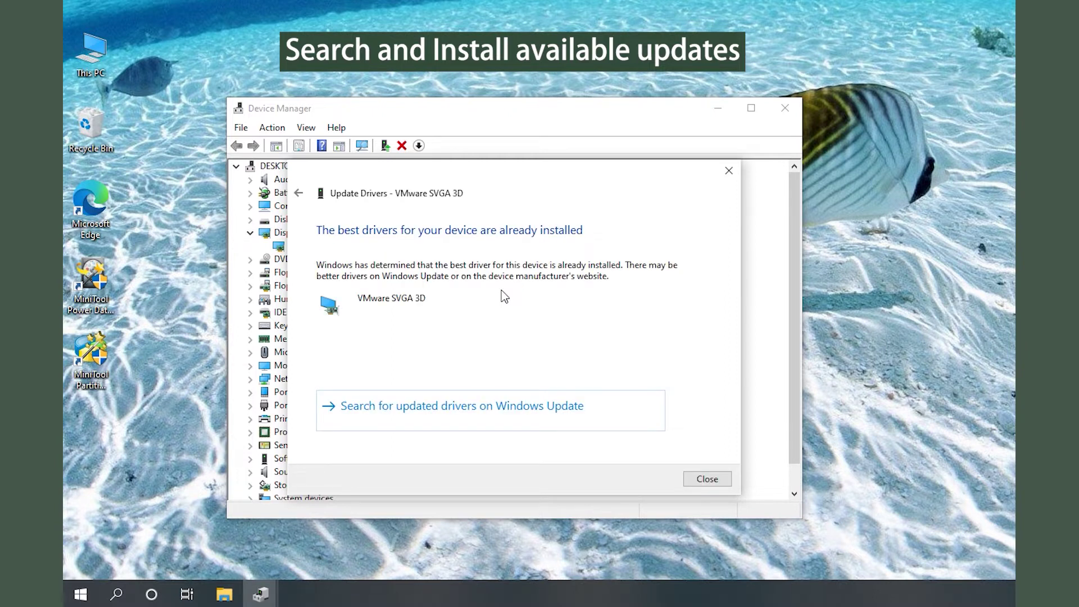
pyautogui.click(708, 479)
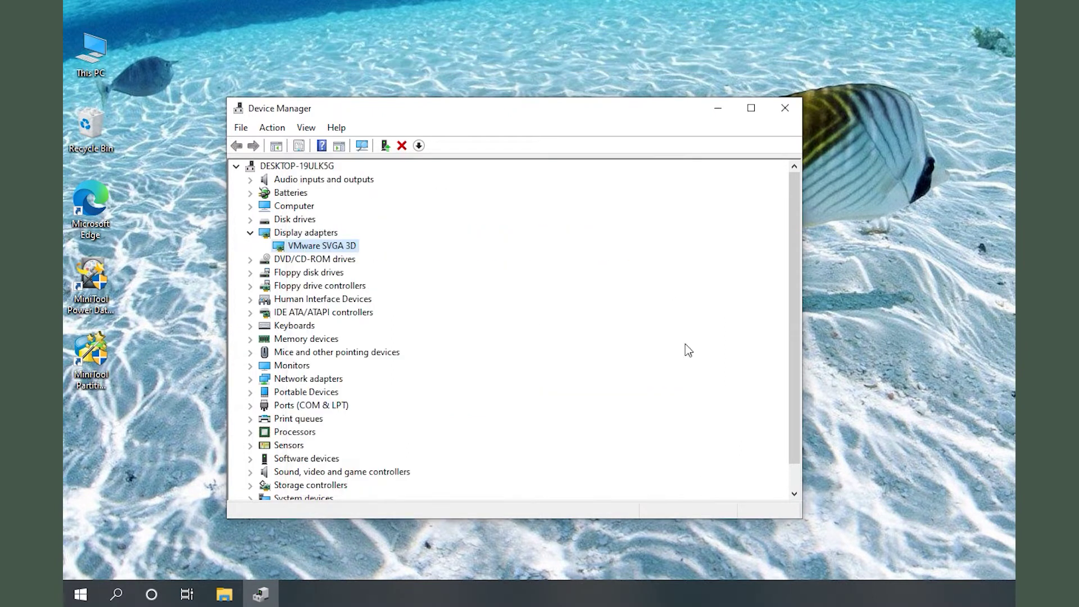
pyautogui.click(785, 108)
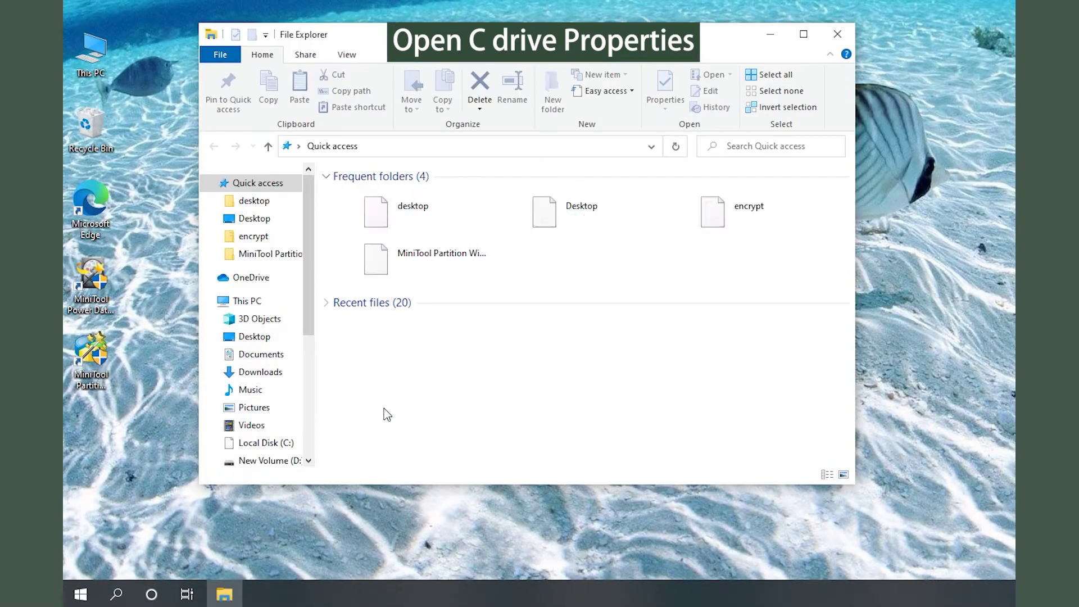
pyautogui.scroll(-1, 230, 414)
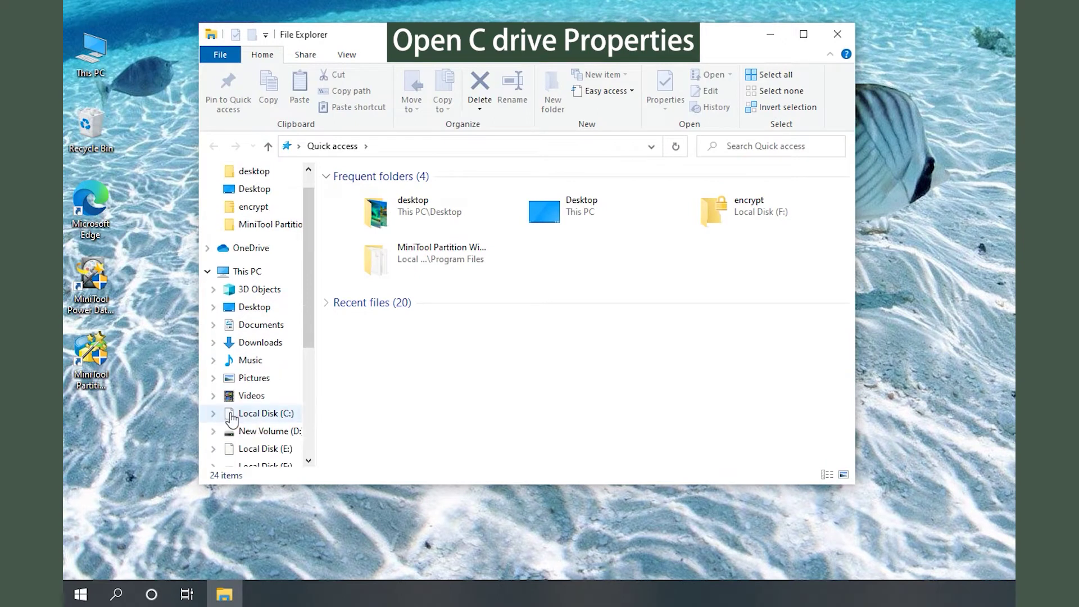
# Open the Properties of Local Disk (C:), showing 23.0 GB used and 16.3 GB free
pyautogui.rightClick(231, 419)
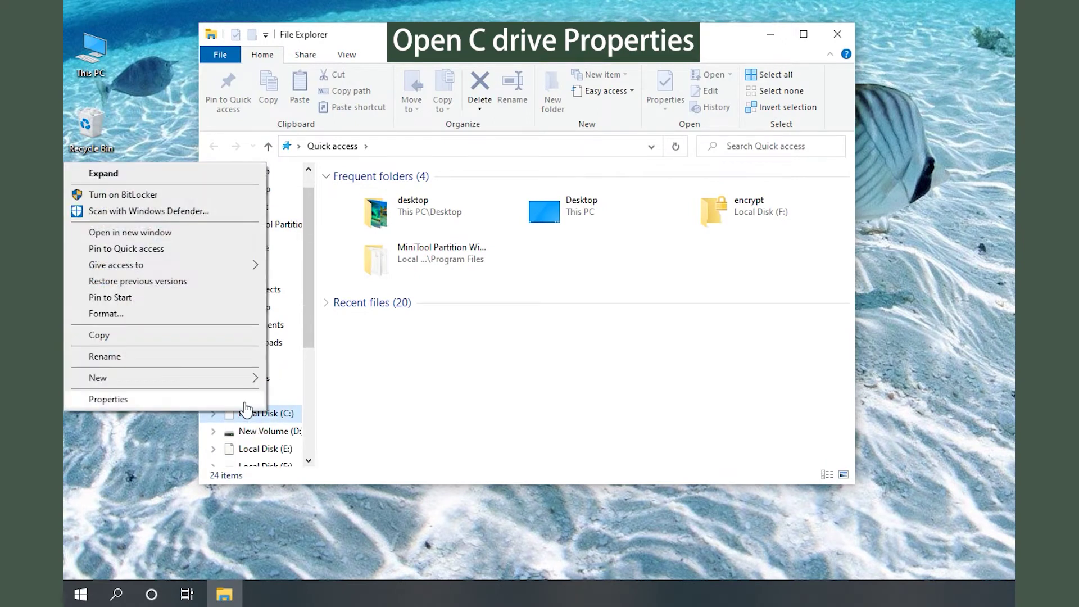
pyautogui.click(230, 400)
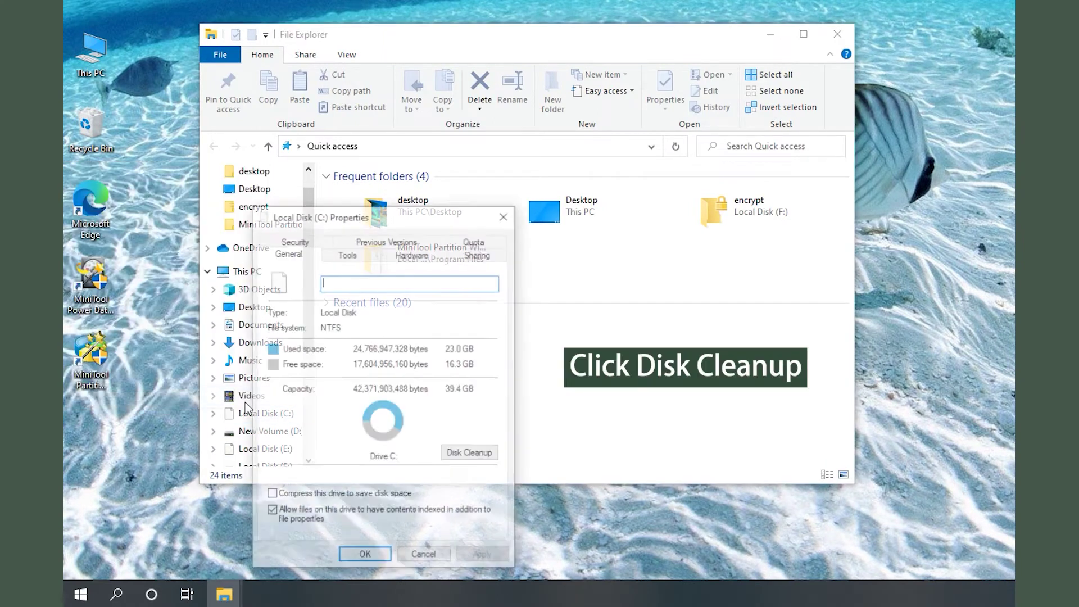
# Delete Temporary files and Thumbnails from drive C with Disk Cleanup, then close the drive windows
pyautogui.click(484, 458)
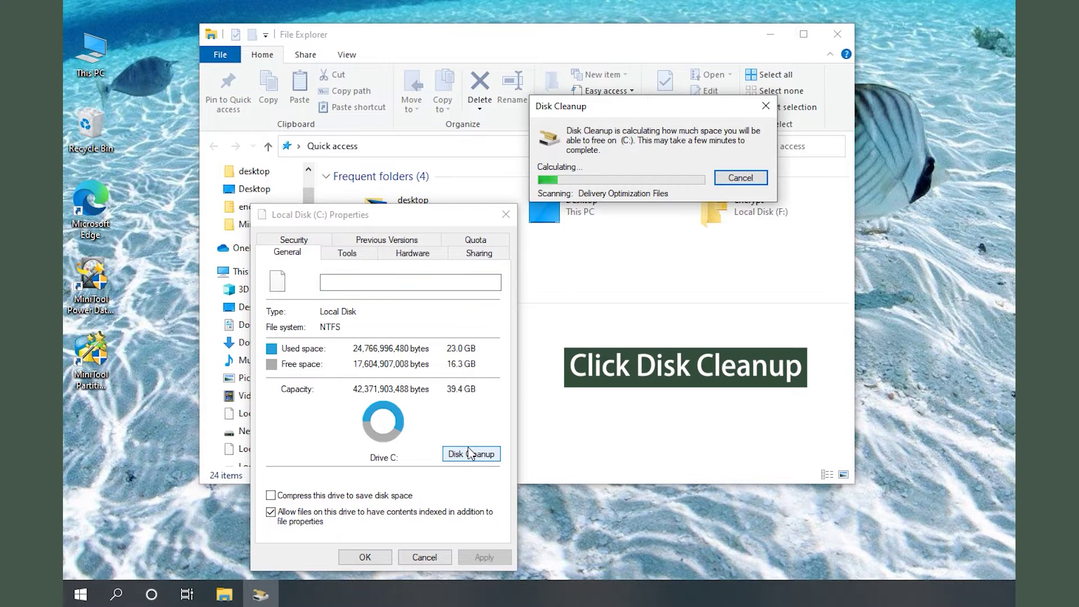
pyautogui.scroll(-1, 685, 227)
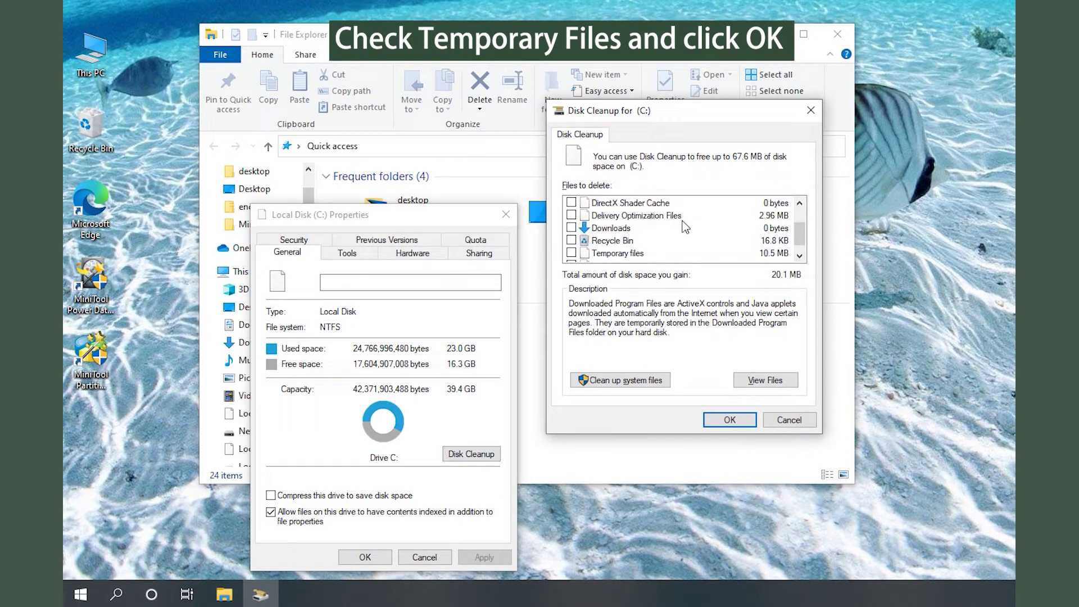
pyautogui.scroll(-1, 684, 226)
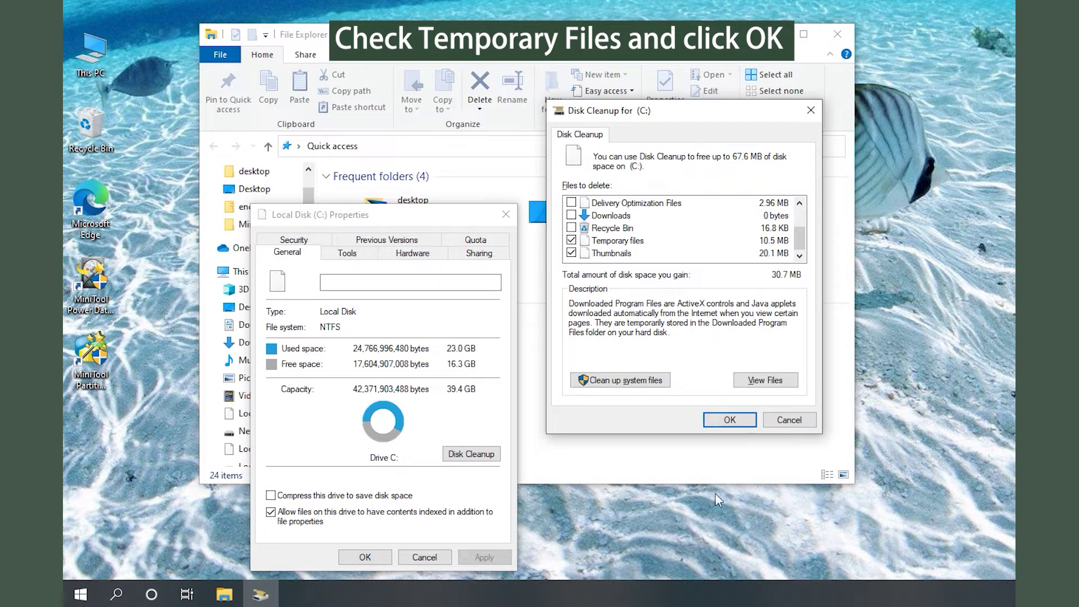
pyautogui.click(729, 420)
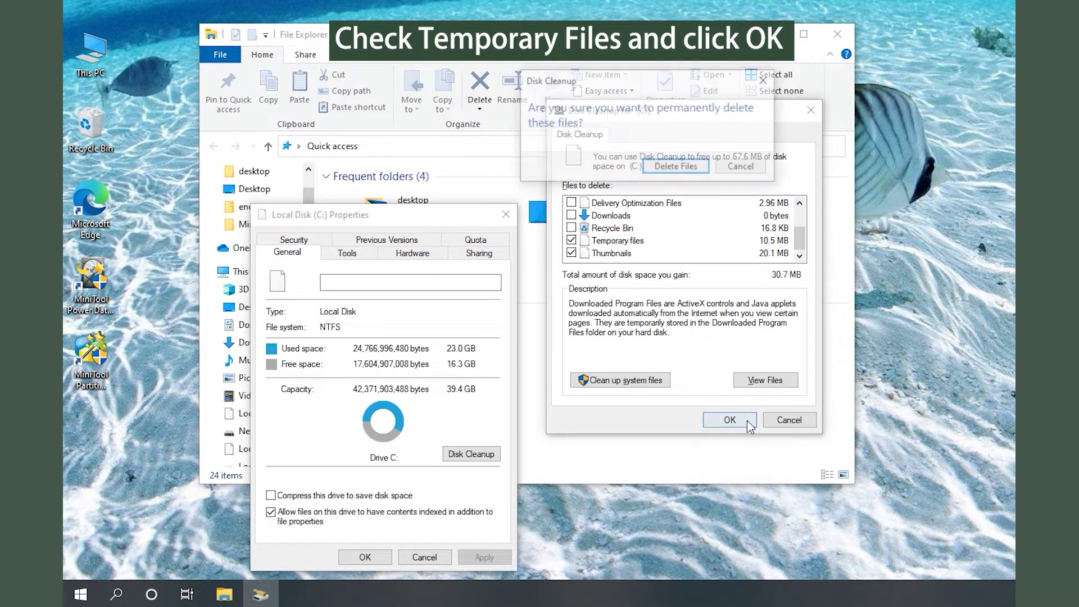
pyautogui.click(680, 170)
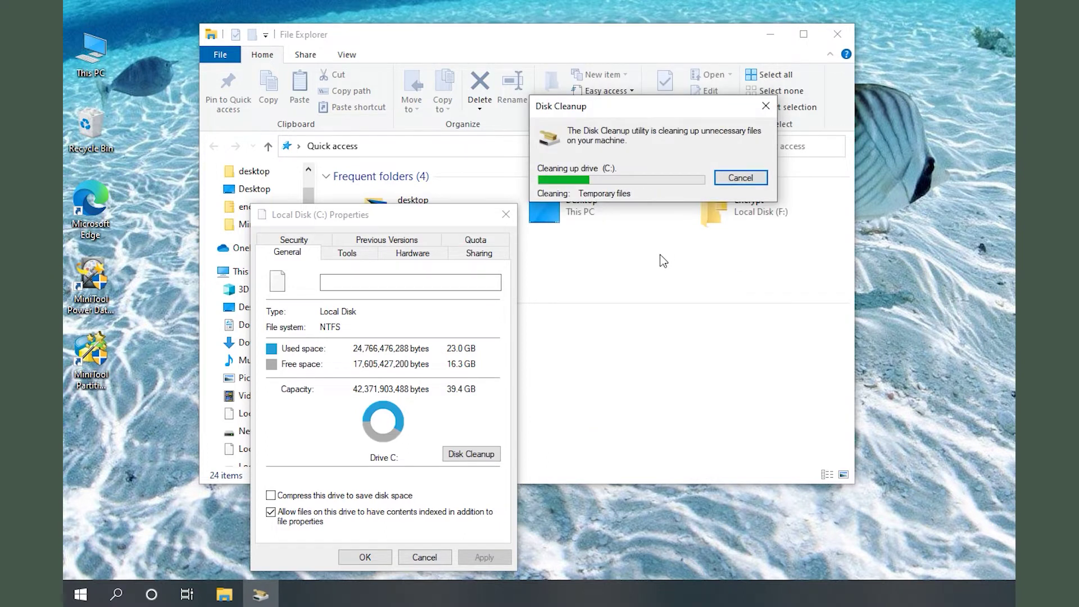
pyautogui.click(370, 558)
pyautogui.click(846, 40)
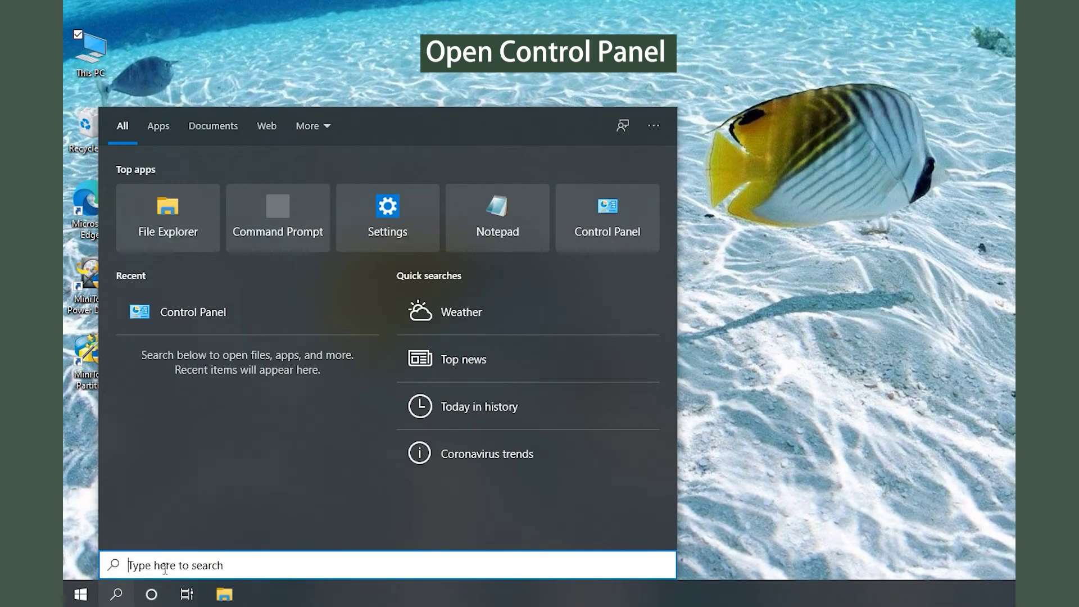
pyautogui.write('control')
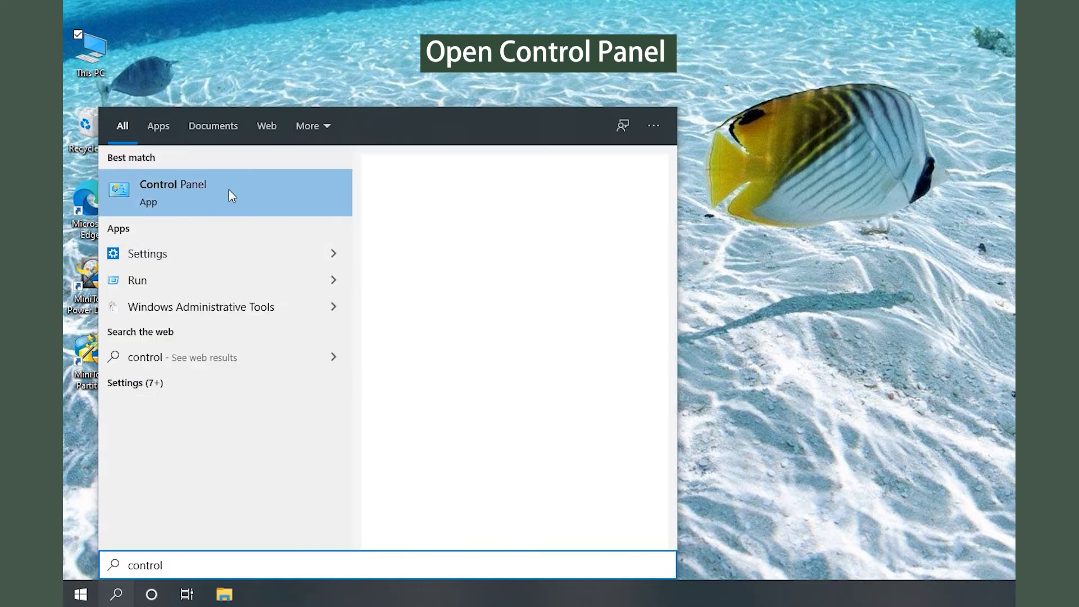
# Open Control Panel from the 'control' search results
pyautogui.click(229, 189)
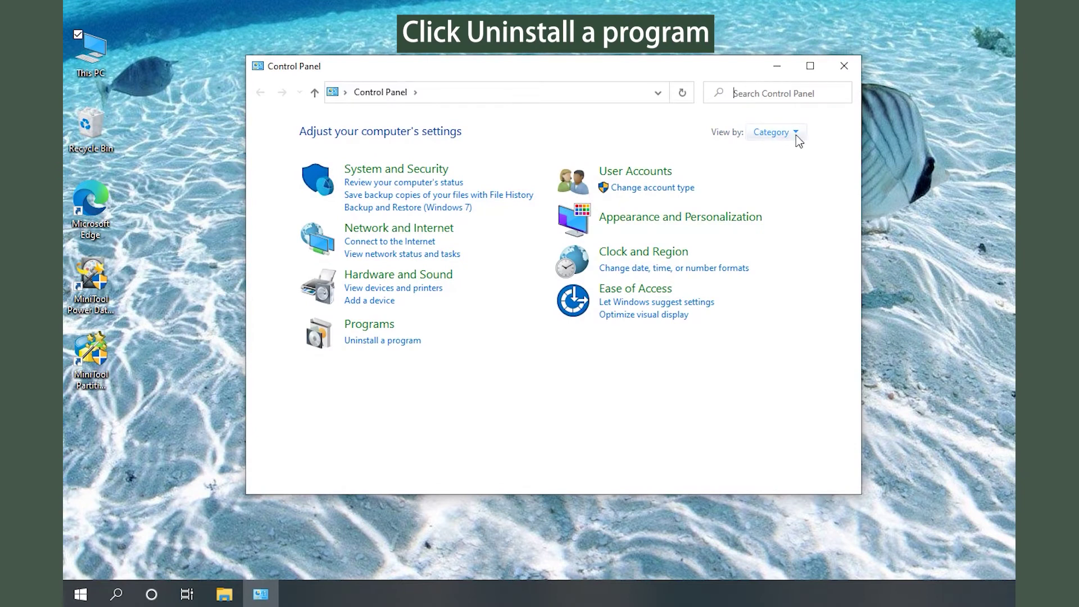
# Open Control Panel's installed-programs list and start uninstalling Steam
pyautogui.click(796, 135)
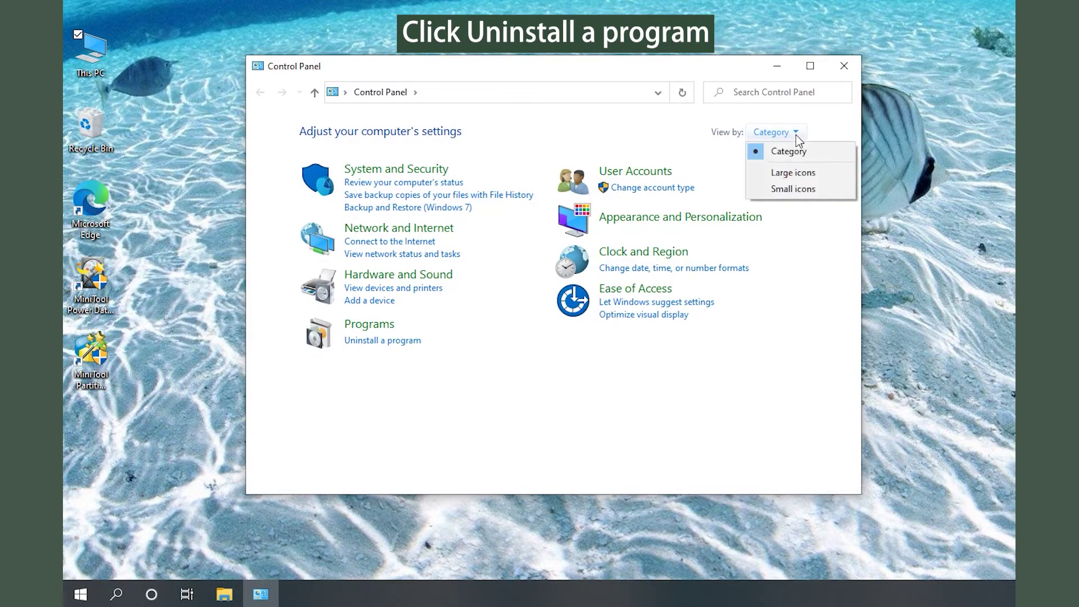
pyautogui.click(503, 429)
pyautogui.click(411, 341)
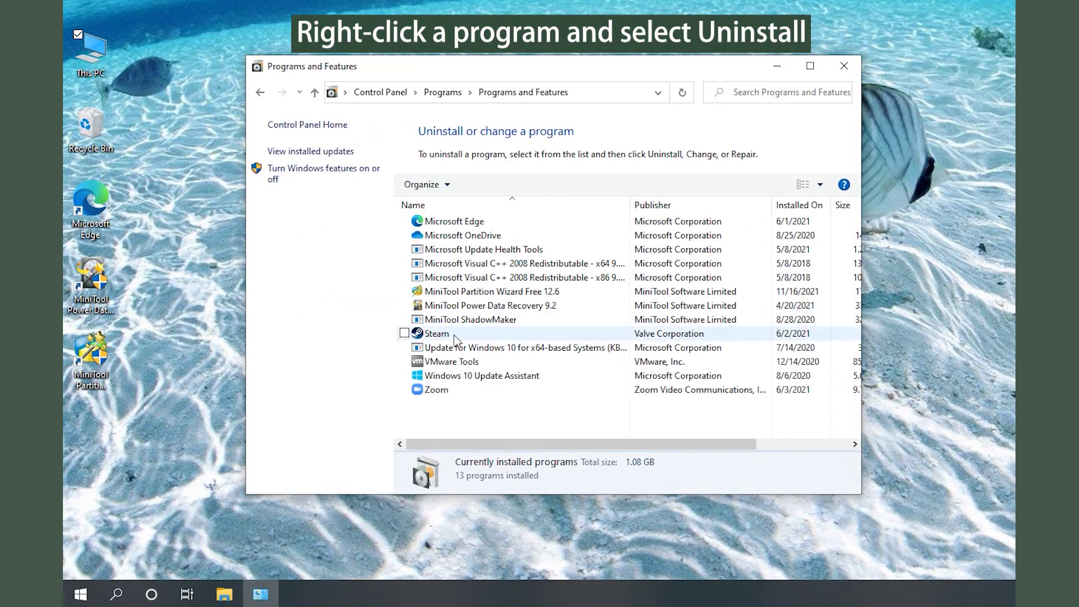
pyautogui.rightClick(430, 334)
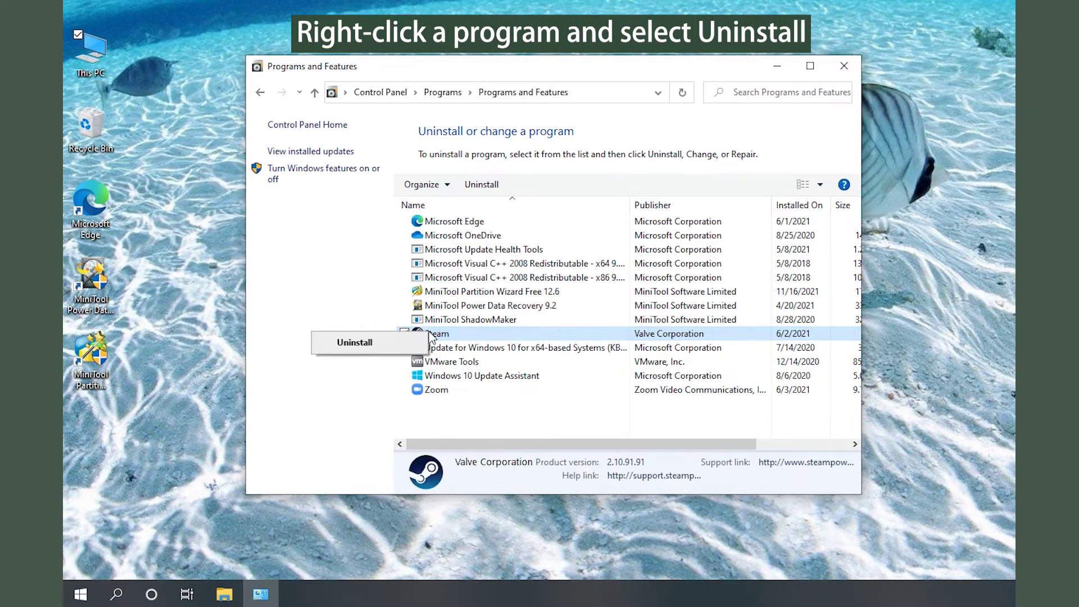
pyautogui.click(389, 352)
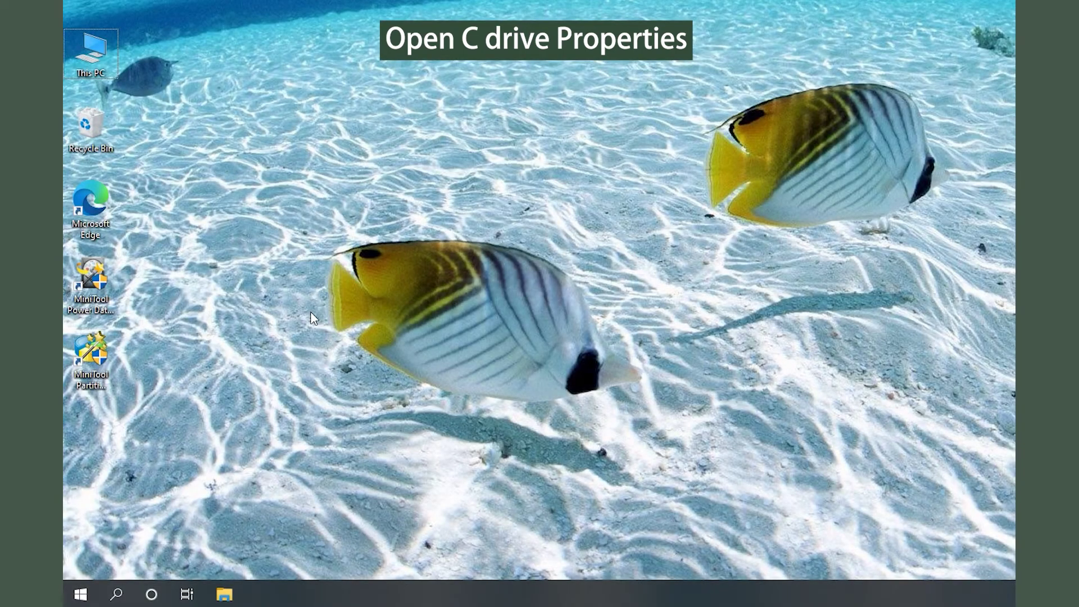
# Launch Optimize Drives from the Tools tab of Local Disk (C:) properties
pyautogui.press('super+e')
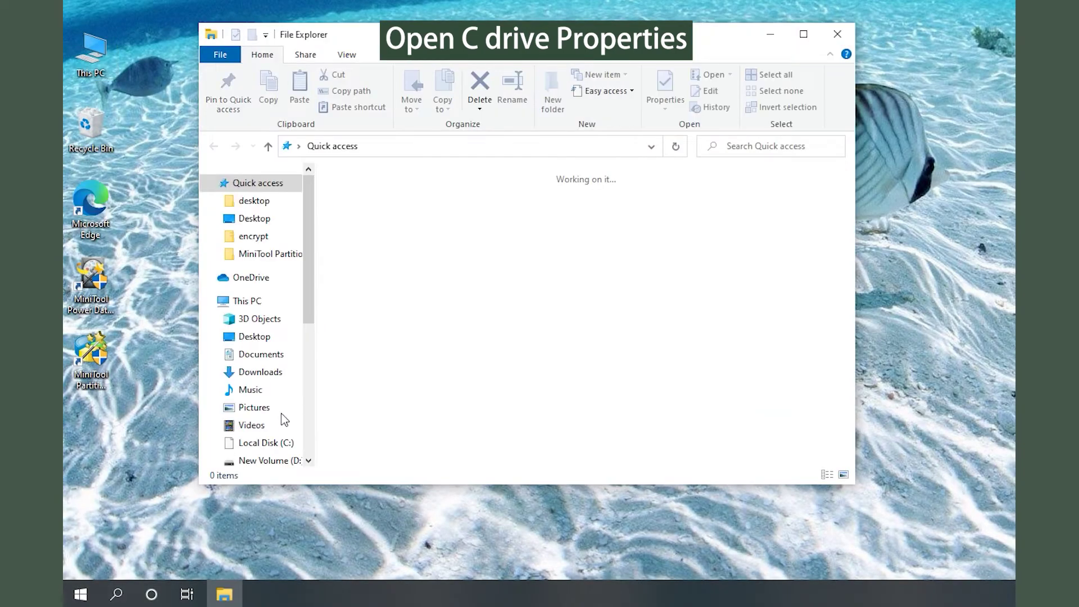
pyautogui.scroll(-1, 283, 419)
pyautogui.rightClick(228, 383)
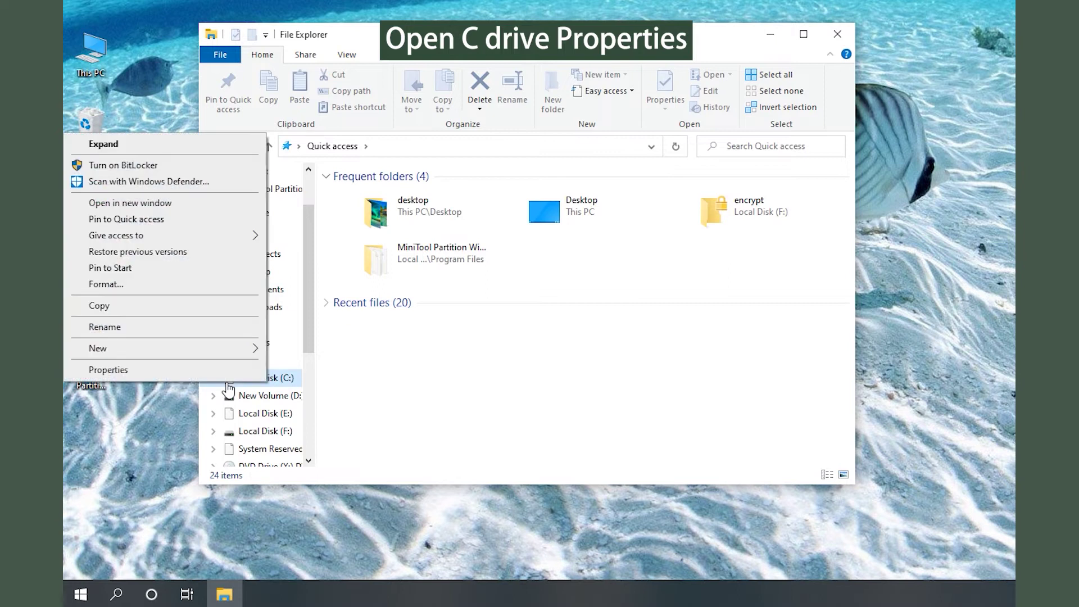
pyautogui.click(127, 373)
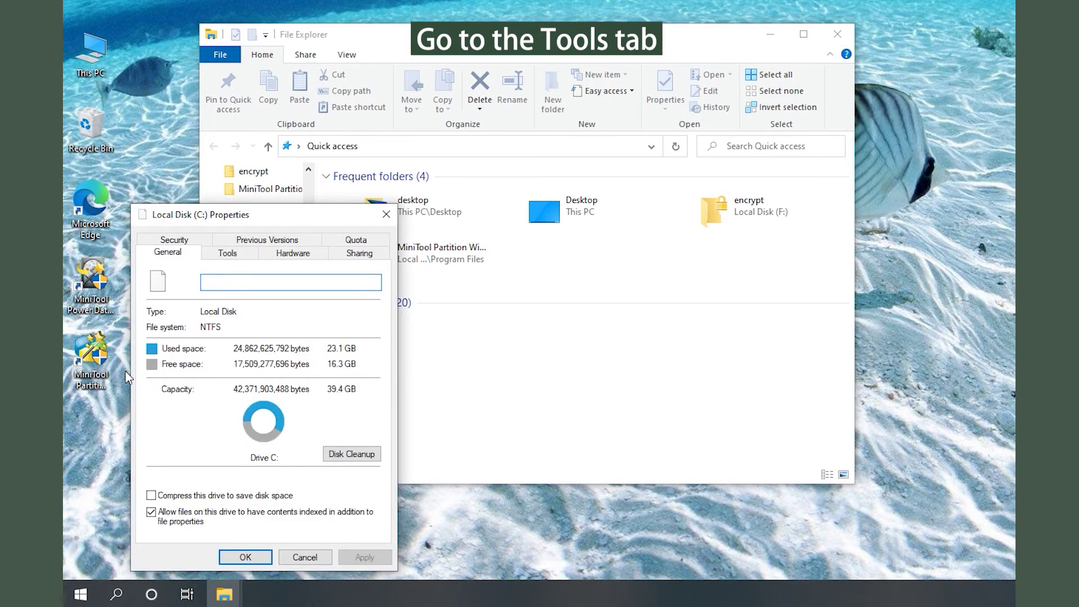
pyautogui.click(228, 253)
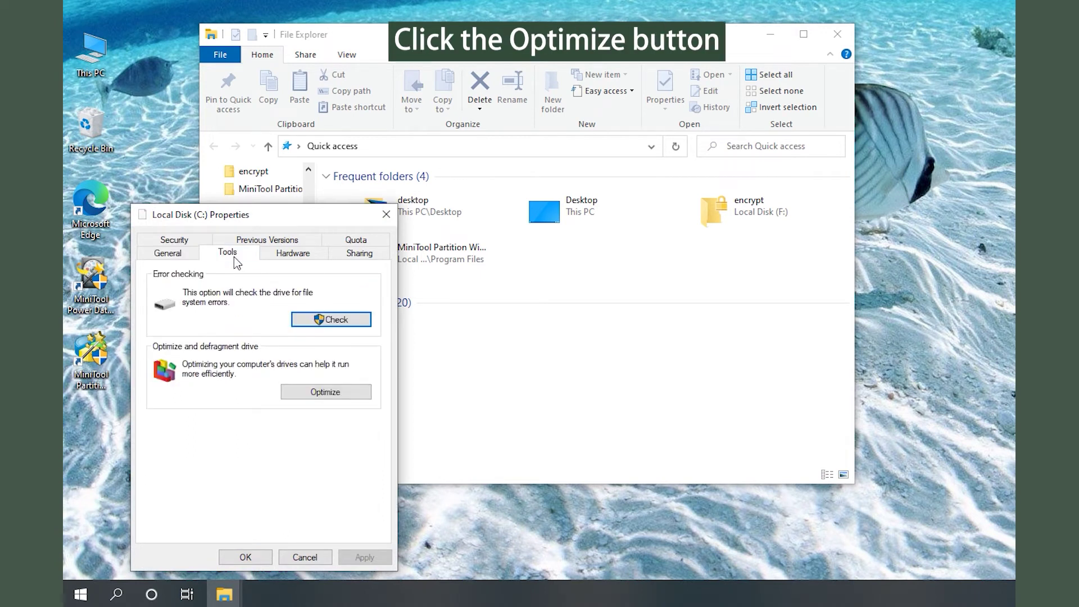
pyautogui.click(358, 393)
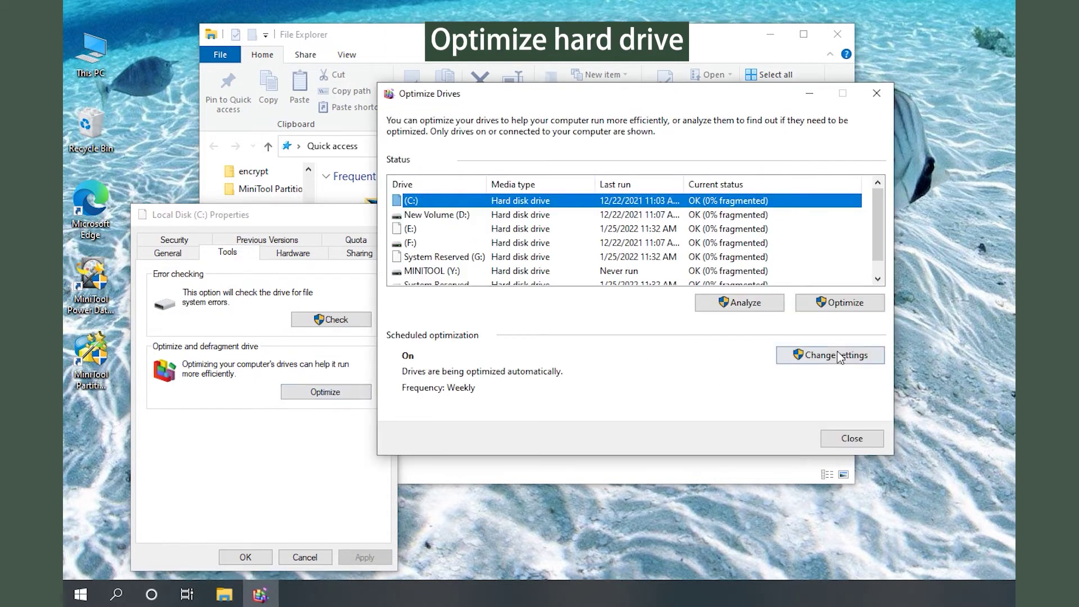
# Optimize the (C:) drive in Optimize Drives
pyautogui.click(839, 309)
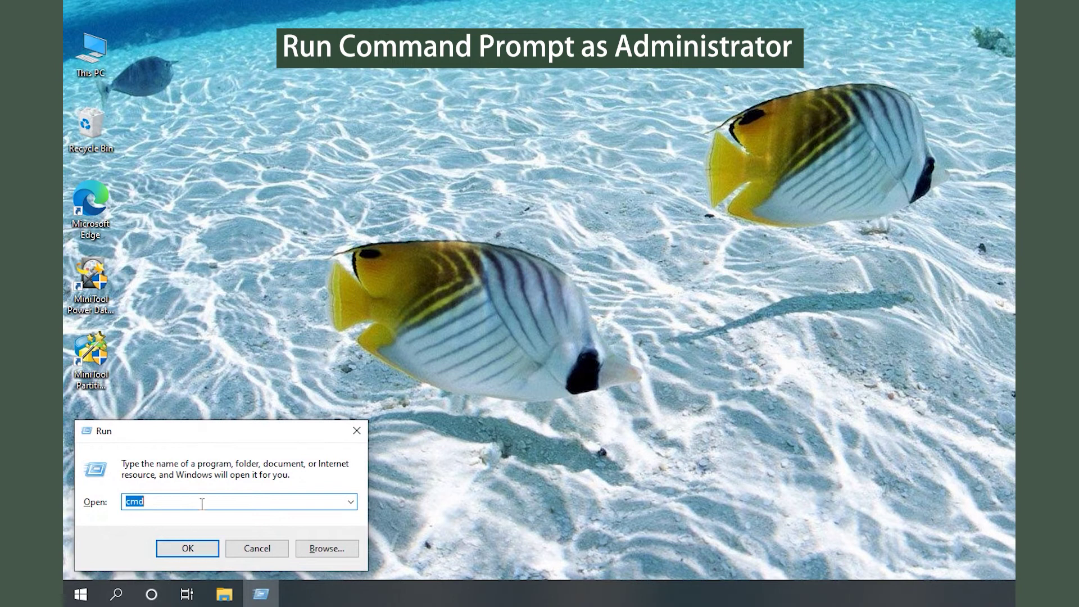
# Run chkdsk d: /f/r in an administrator Command Prompt; no problems are found
pyautogui.hotkey('ctrl', 'shift', 'Return')
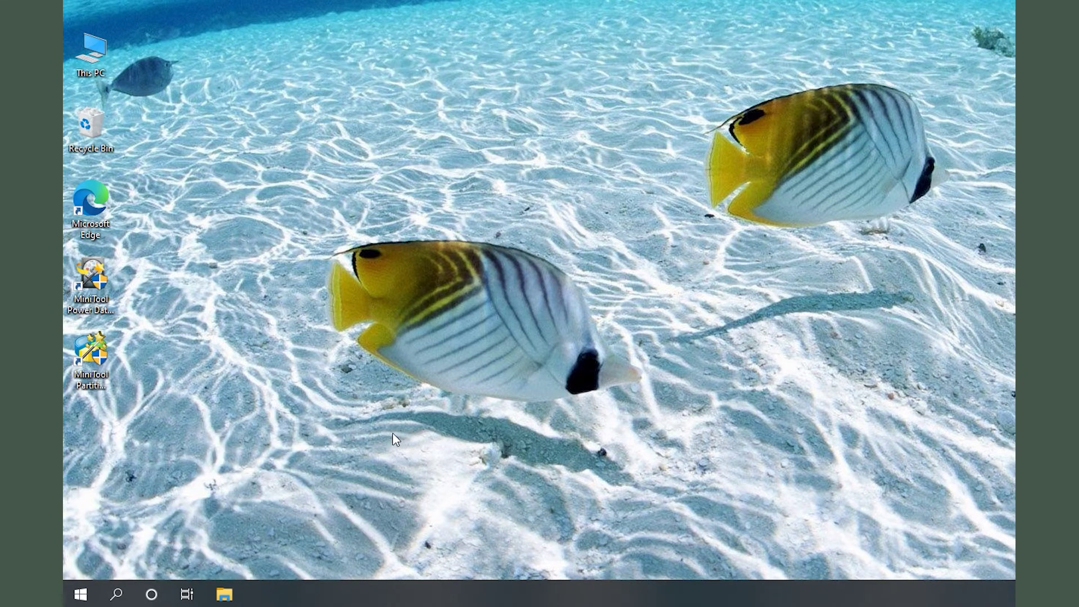
pyautogui.write('chiik')
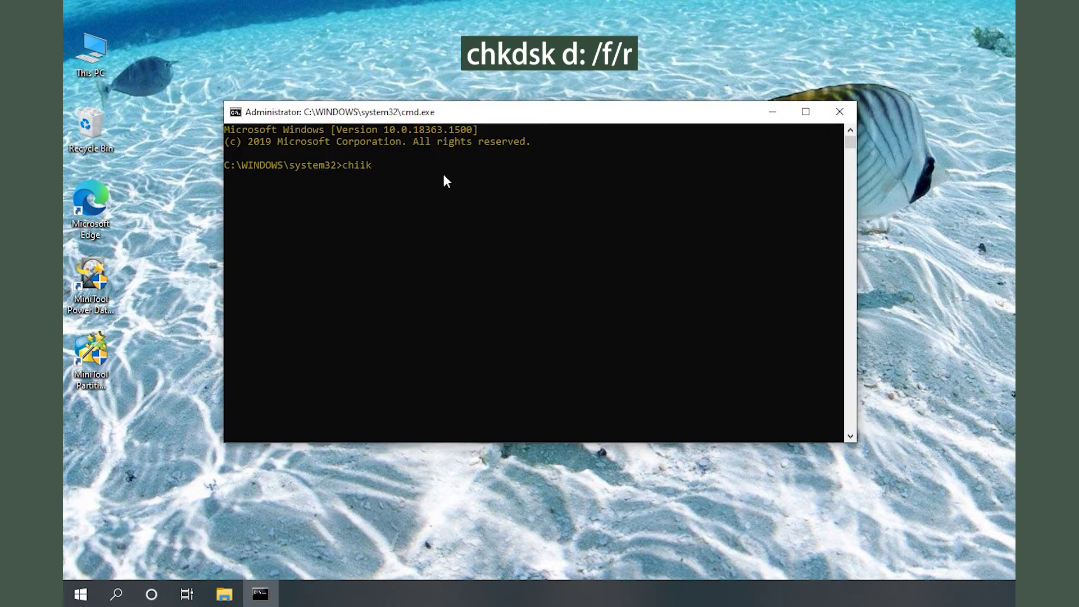
pyautogui.write('hkdsk')
pyautogui.write(' d:')
pyautogui.press('Return')
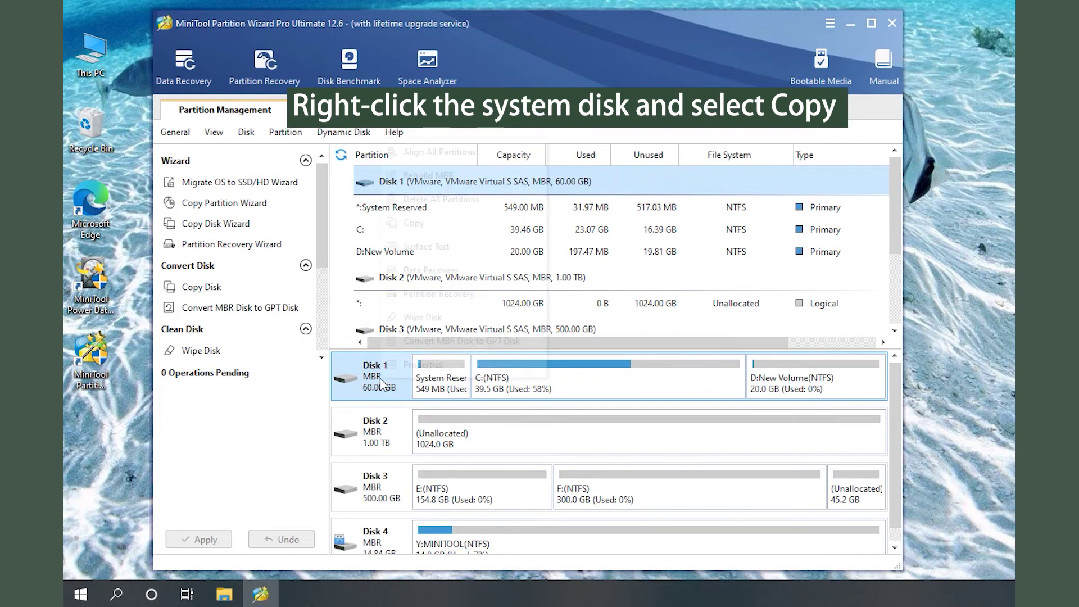
# Start the Copy Disk Wizard for Disk 1, with the 1.00 TB Disk 2 as target
pyautogui.rightClick(382, 377)
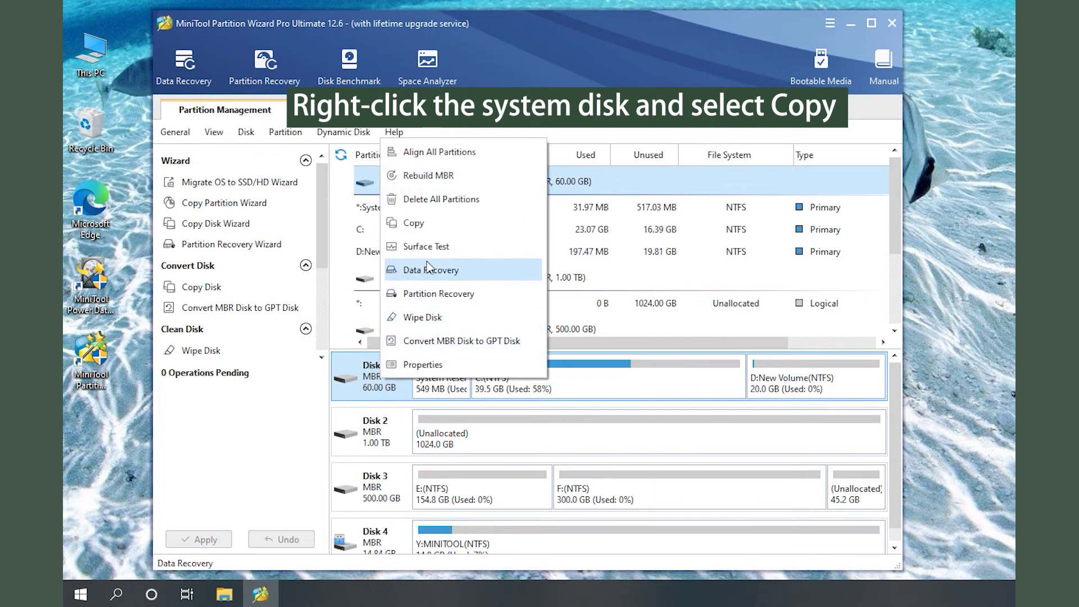
pyautogui.click(413, 223)
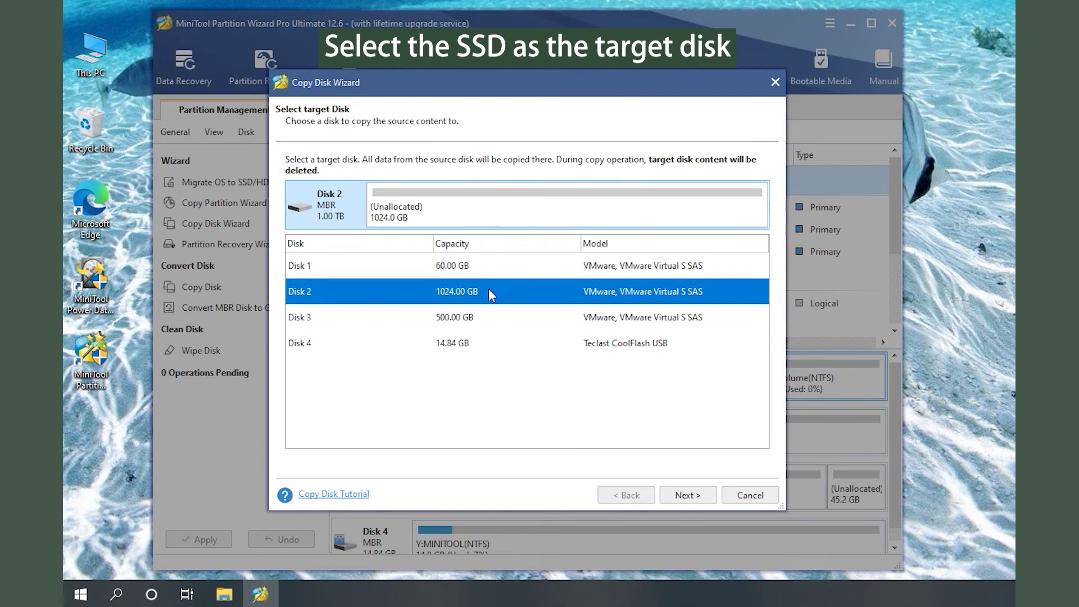
# Accept Disk 2 as destination, keep Fit partitions to entire disk, and finish the wizard
pyautogui.click(693, 498)
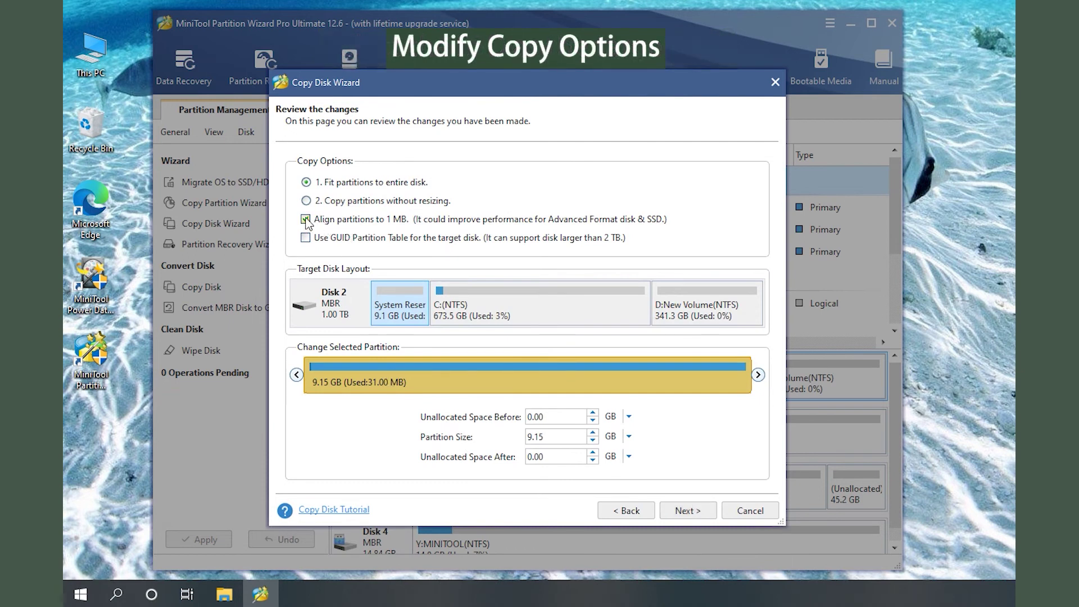
pyautogui.click(480, 312)
pyautogui.click(672, 321)
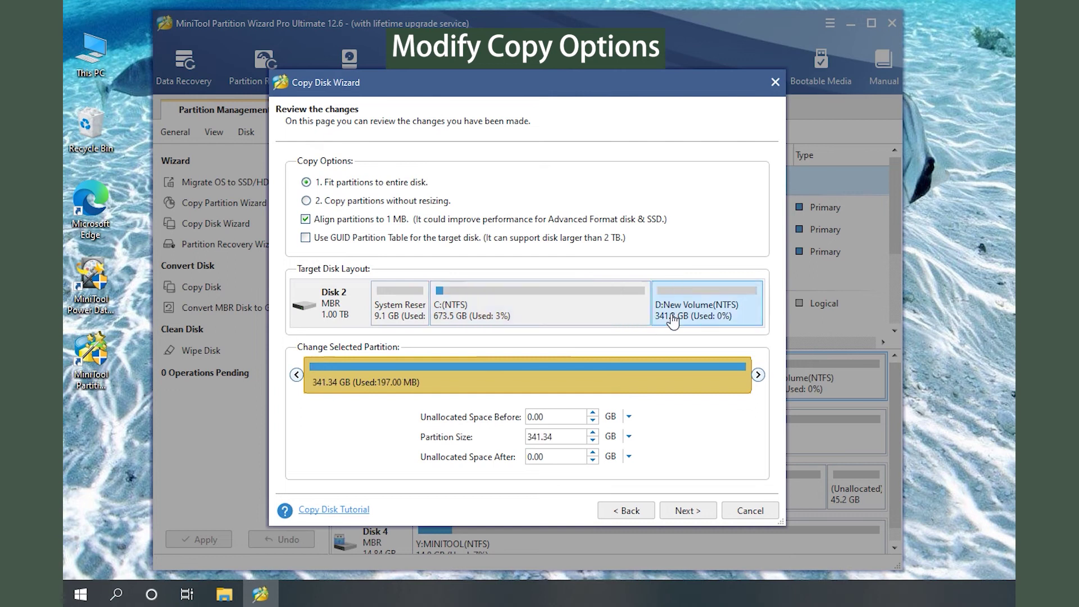
pyautogui.click(699, 514)
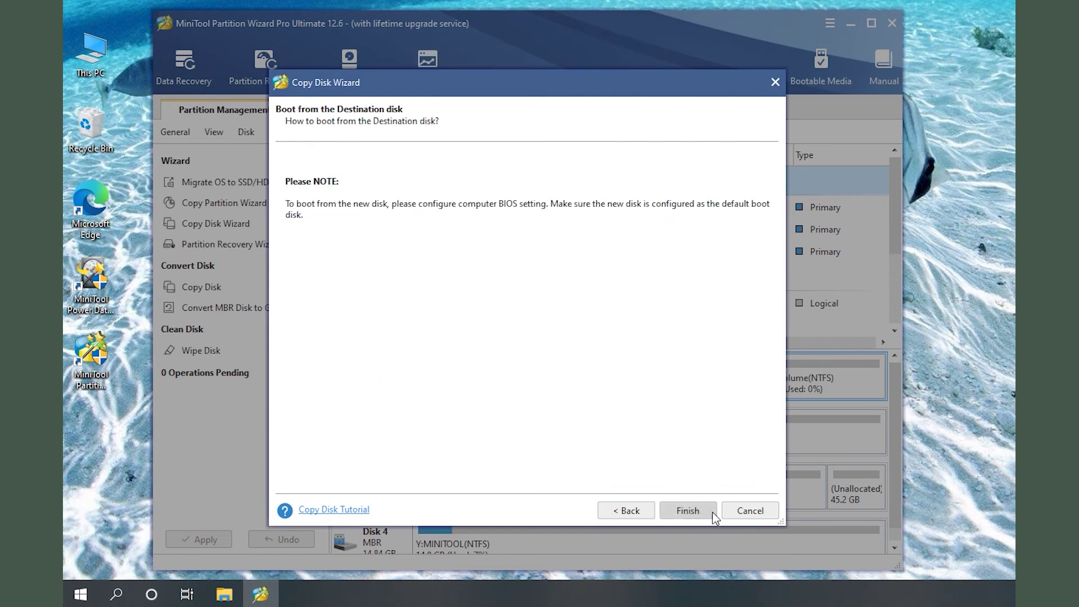
pyautogui.click(712, 512)
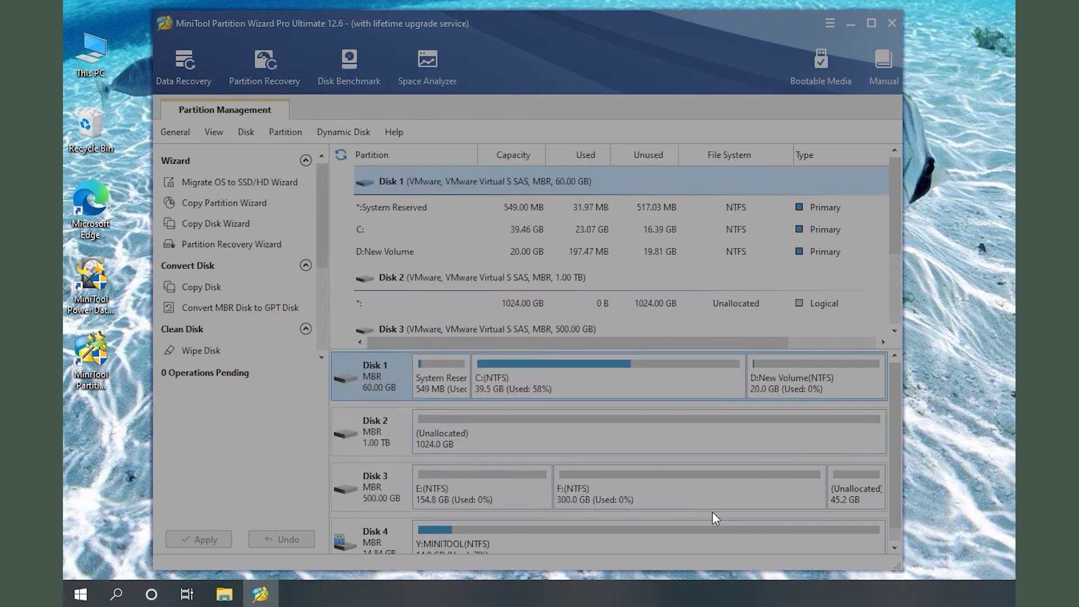